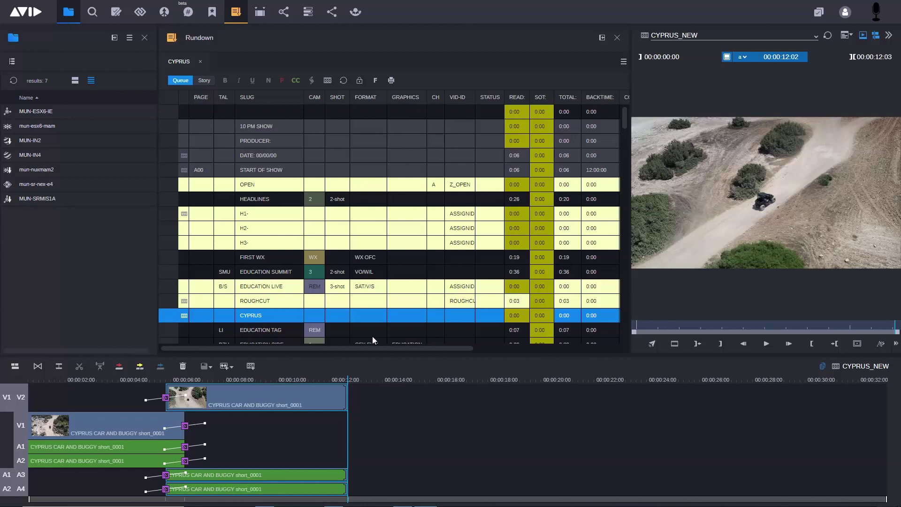
Browse mun-sr-nex-e4 > wsesx6adobe > Projects > 00_DEMO into CW [PROJECTS and bring up its actions.
{"action": "double_click", "coordinate": [20, 185]}
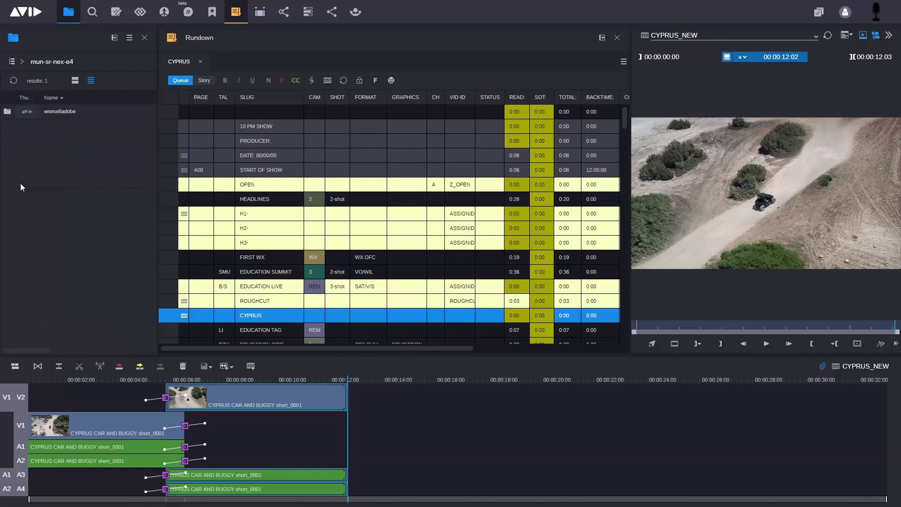
{"action": "double_click", "coordinate": [22, 110]}
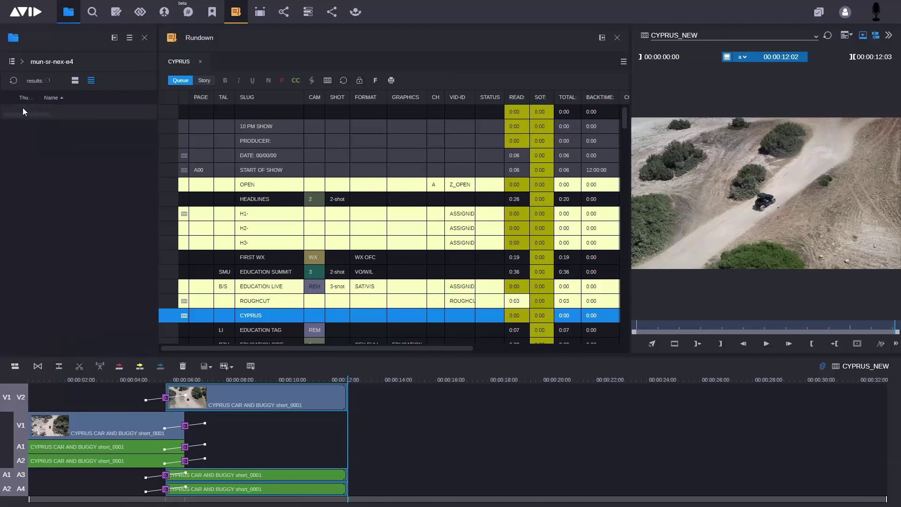
{"action": "double_click", "coordinate": [26, 110]}
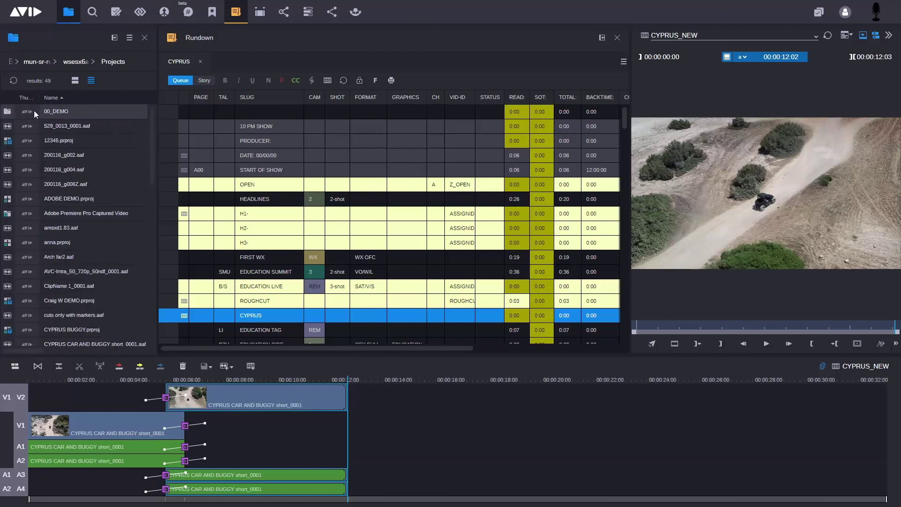
{"action": "double_click", "coordinate": [29, 111]}
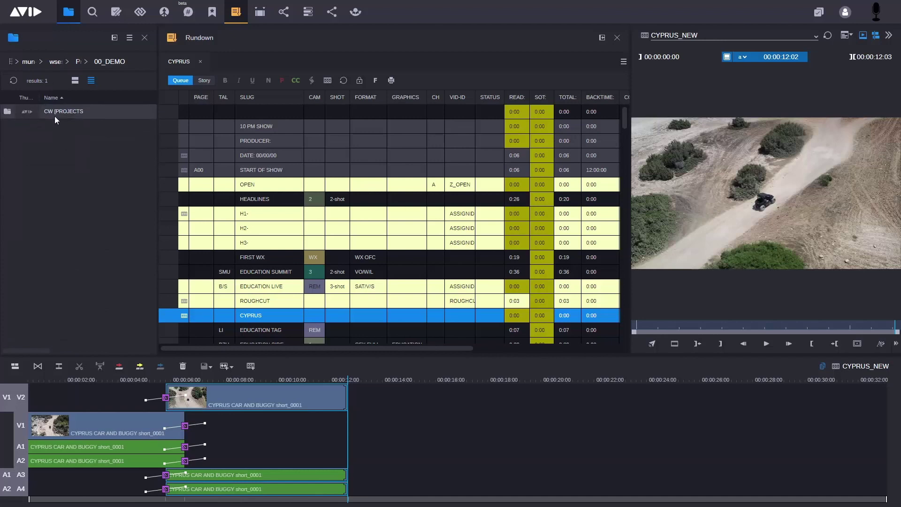
{"action": "double_click", "coordinate": [26, 111]}
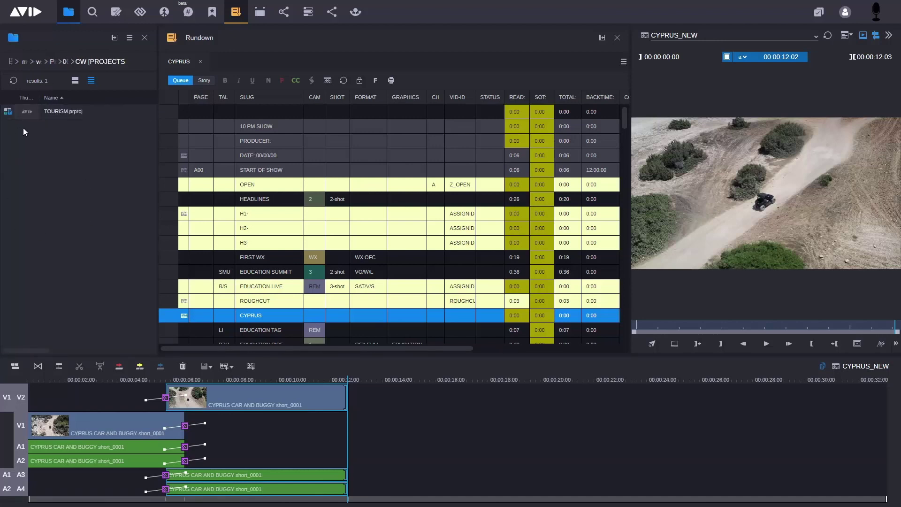
{"action": "right_click", "coordinate": [24, 126]}
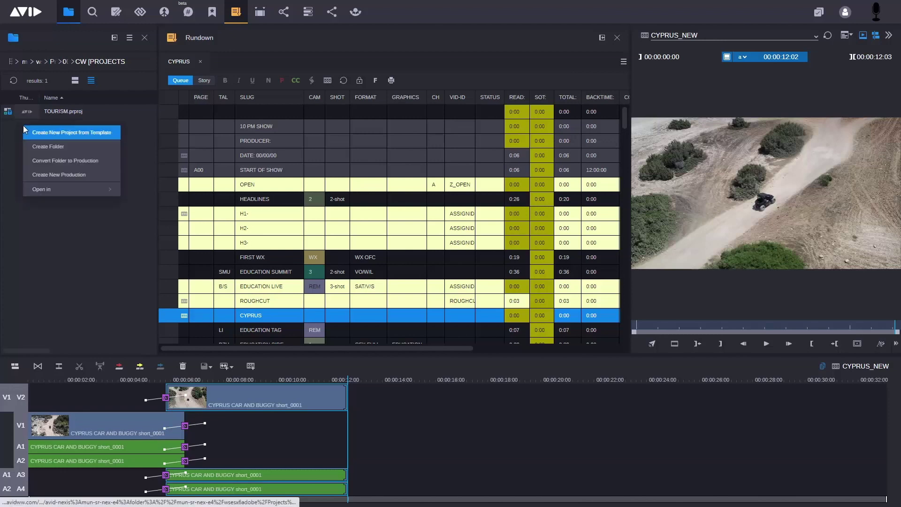
Create a project titled CYPRUS STORY from the NEWS template.
{"action": "left_click", "coordinate": [78, 135]}
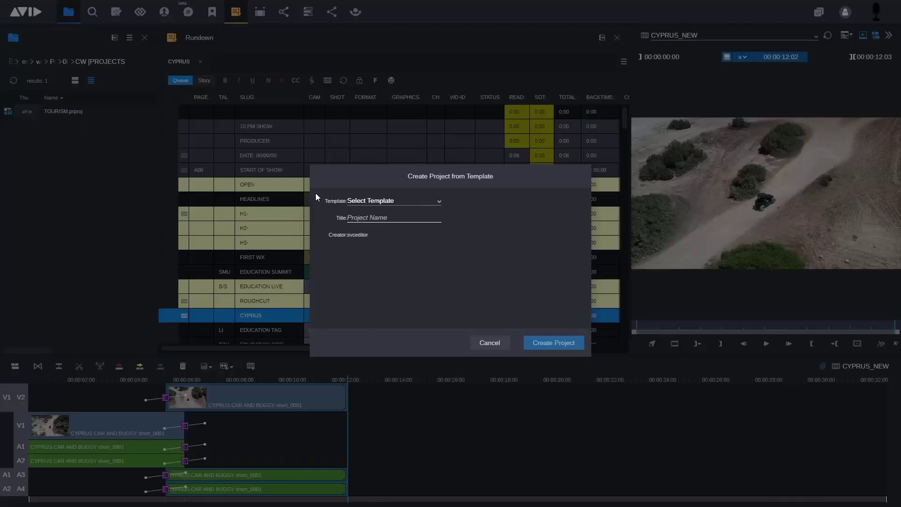
{"action": "left_click", "coordinate": [439, 200]}
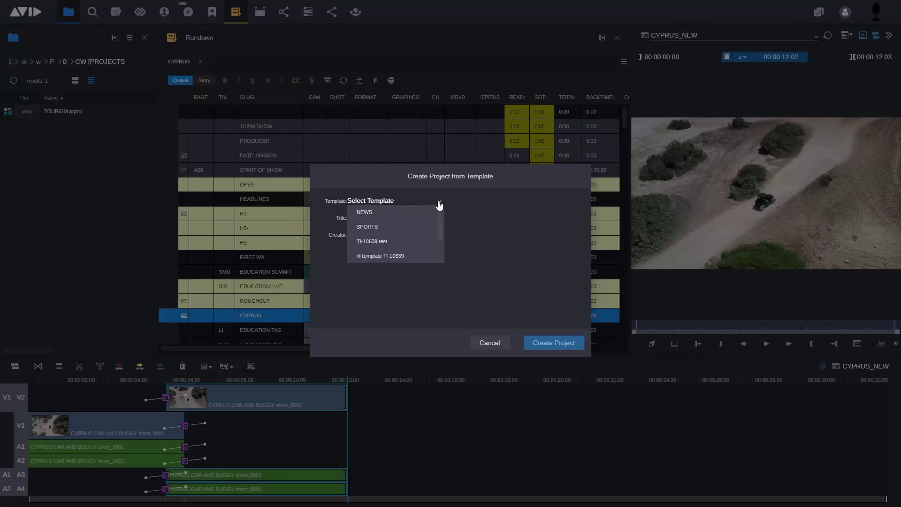
{"action": "left_click", "coordinate": [375, 212]}
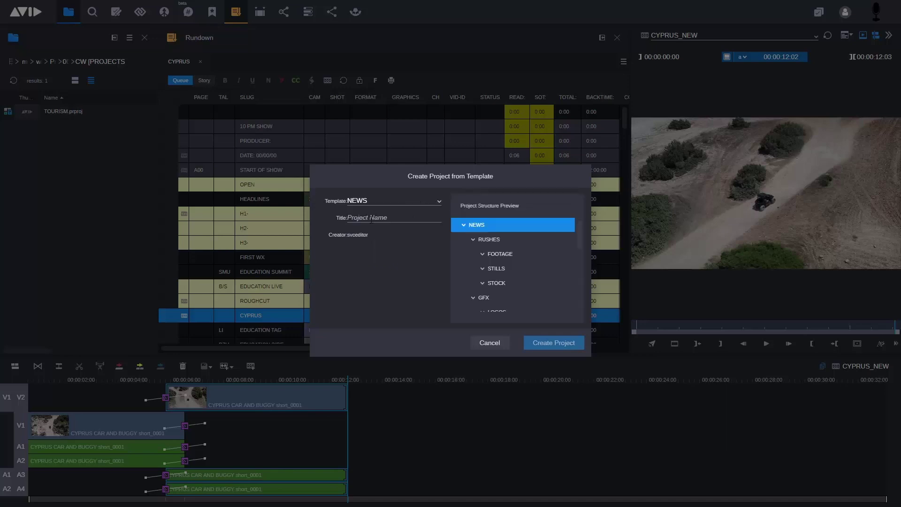
{"action": "type", "text": "C"}
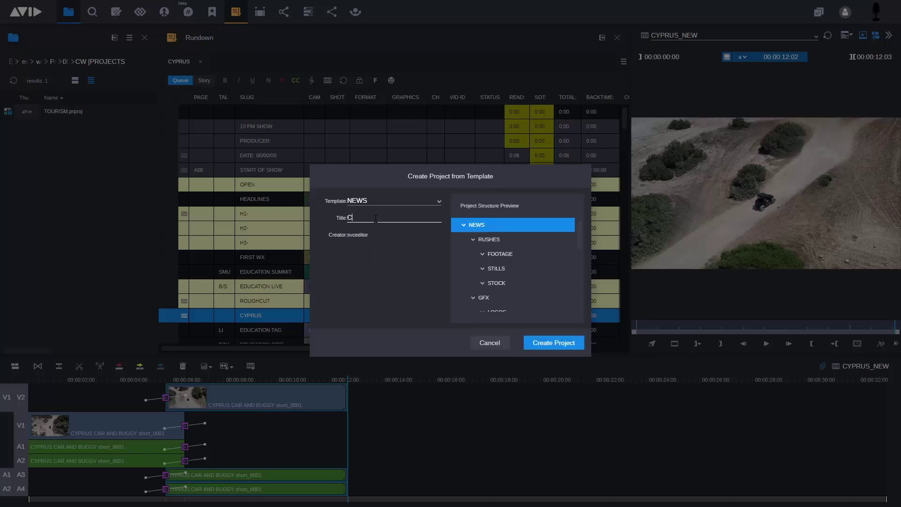
{"action": "type", "text": "YPRUS STORY"}
{"action": "scroll", "coordinate": [498, 286], "scroll_direction": "down", "scroll_amount": 3}
{"action": "scroll", "coordinate": [498, 285], "scroll_direction": "up", "scroll_amount": 3}
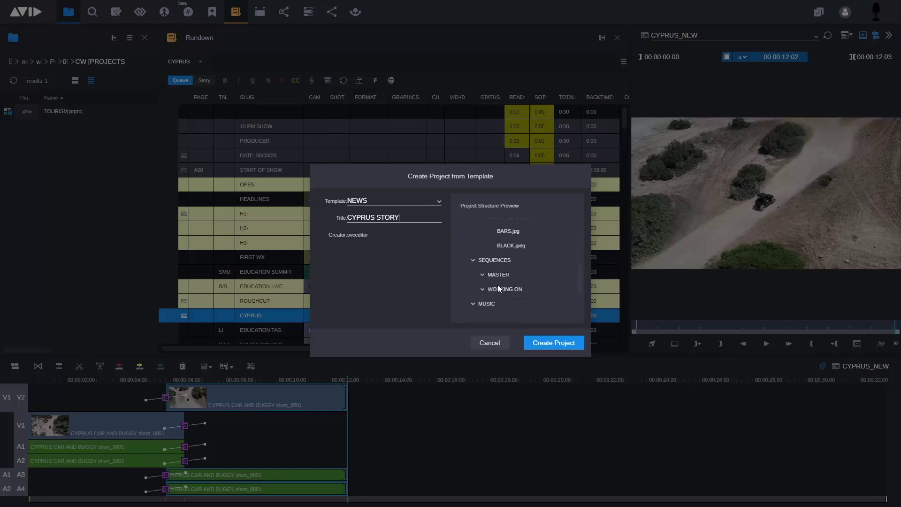
{"action": "left_click", "coordinate": [561, 343]}
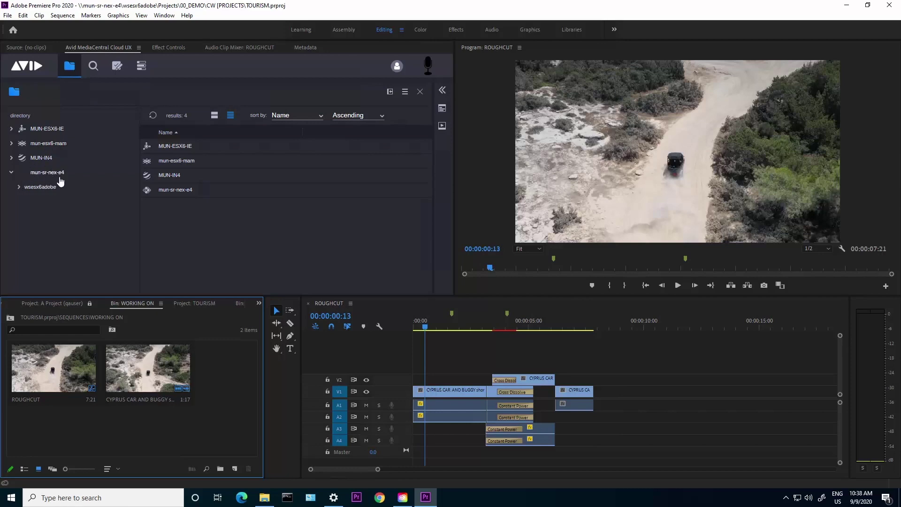
Open CYPRUS STORY.prproj from CW [PROJECTS in Premiere Pro.
{"action": "left_click", "coordinate": [18, 187]}
{"action": "left_click", "coordinate": [25, 203]}
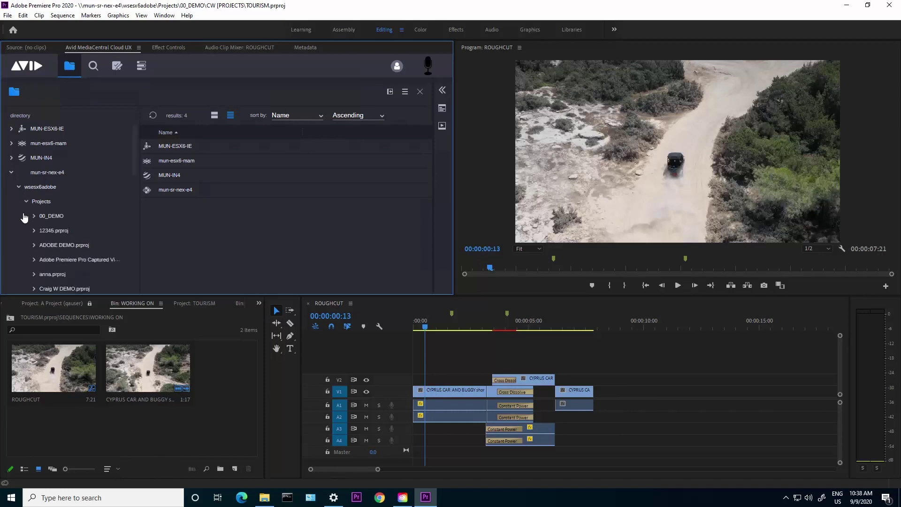
{"action": "left_click", "coordinate": [51, 218]}
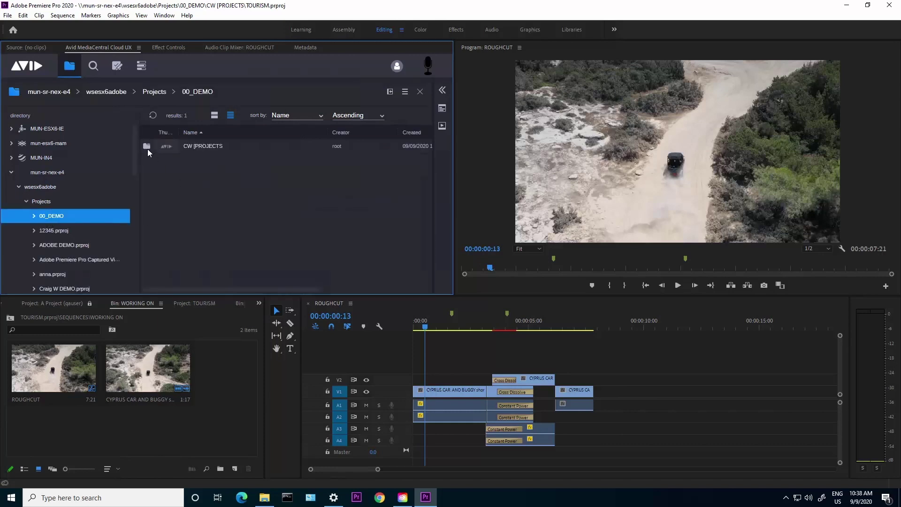
{"action": "double_click", "coordinate": [148, 146]}
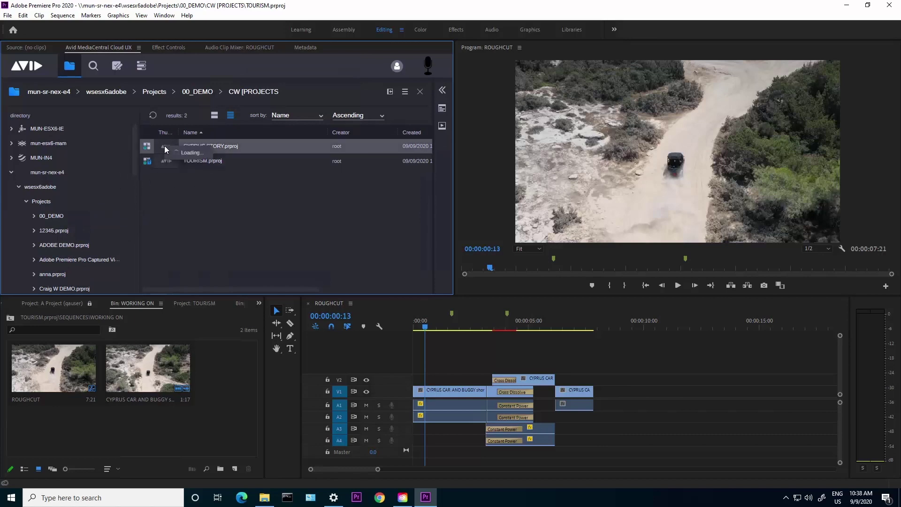
{"action": "right_click", "coordinate": [165, 145]}
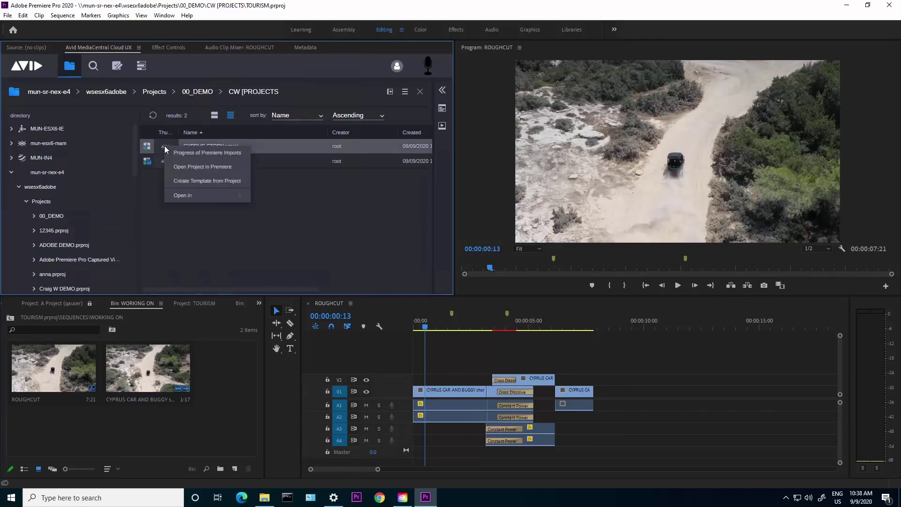
{"action": "left_click", "coordinate": [222, 168]}
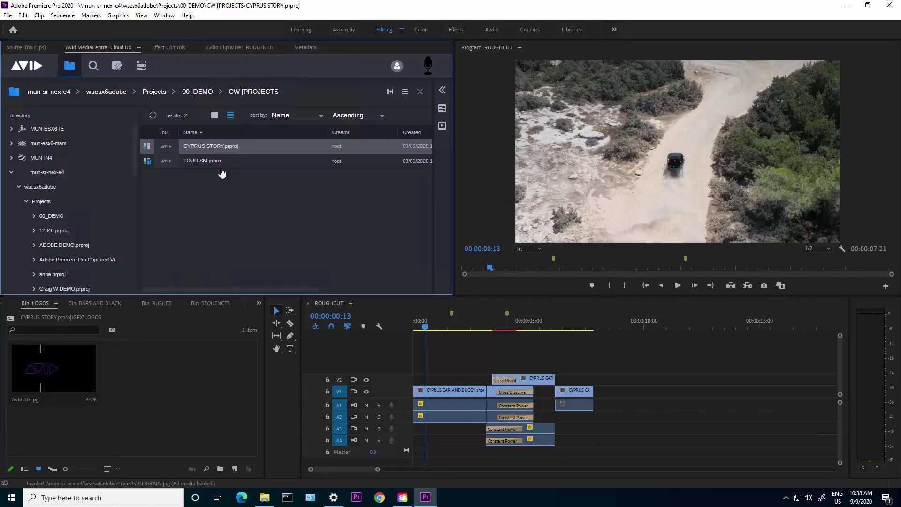
Look through the BARS AND BLACK, RUSHES and SEQUENCES bins, then open WORKING ON.
{"action": "left_click", "coordinate": [95, 302]}
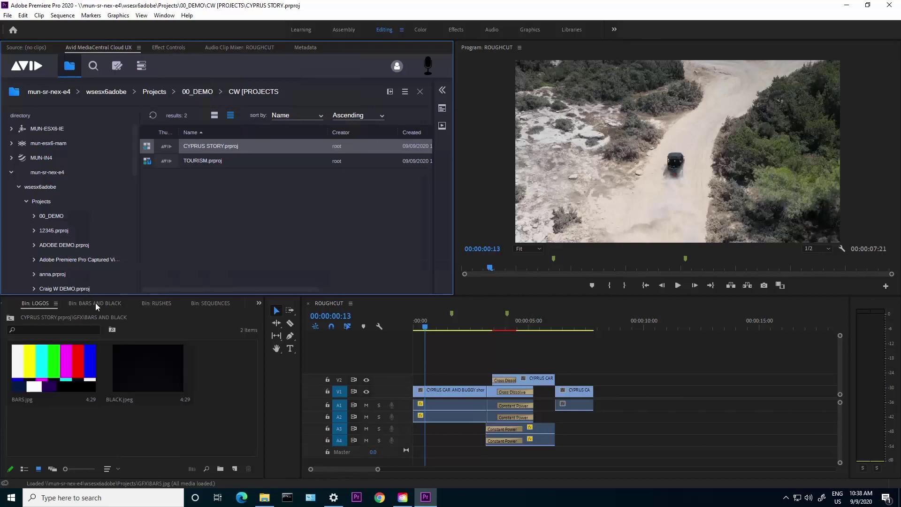
{"action": "left_click", "coordinate": [162, 304]}
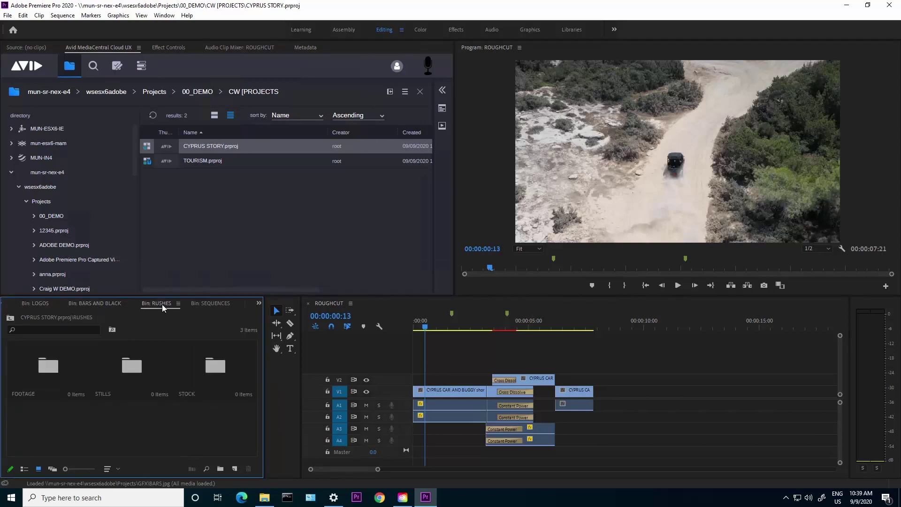
{"action": "left_click", "coordinate": [216, 304]}
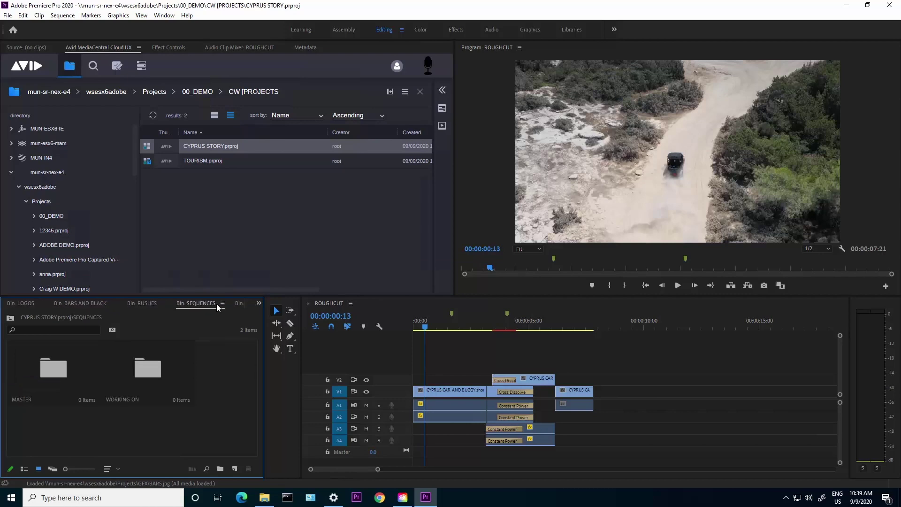
{"action": "double_click", "coordinate": [148, 370]}
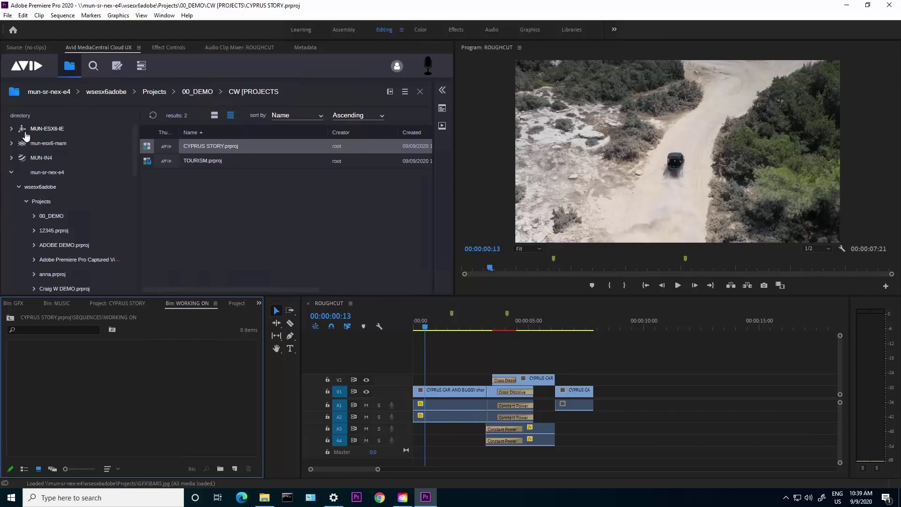
Expand MUN-ESX6-IE > Projects > Users > CW in the MediaCentral panel.
{"action": "left_click", "coordinate": [11, 129]}
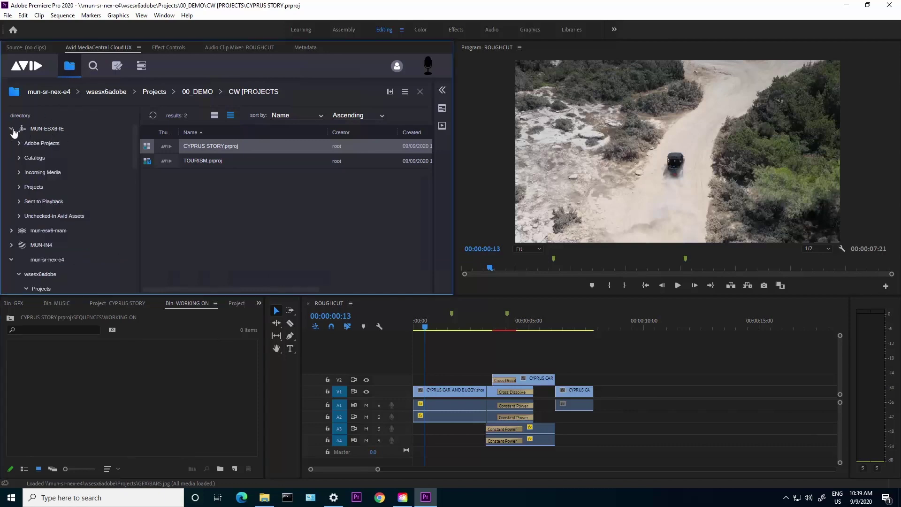
{"action": "left_click", "coordinate": [19, 187]}
{"action": "left_click", "coordinate": [27, 259]}
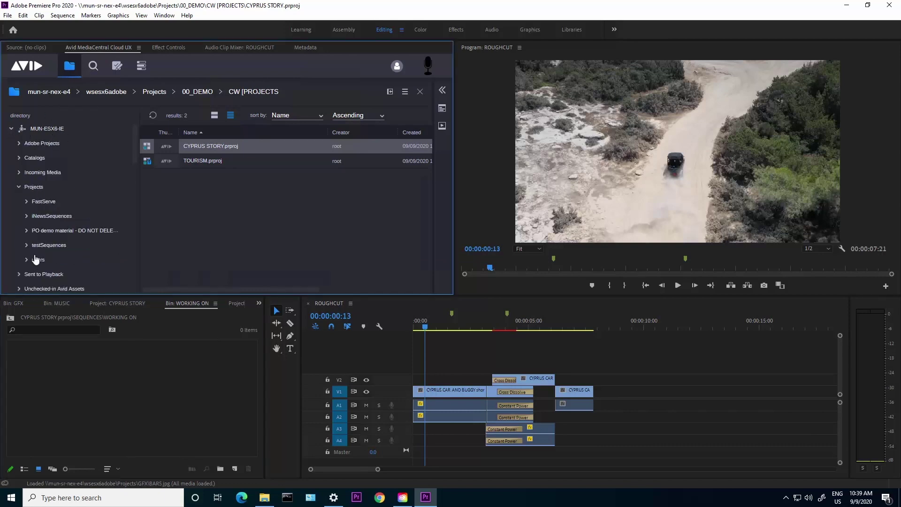
{"action": "scroll", "coordinate": [71, 211], "scroll_direction": "down", "scroll_amount": 3}
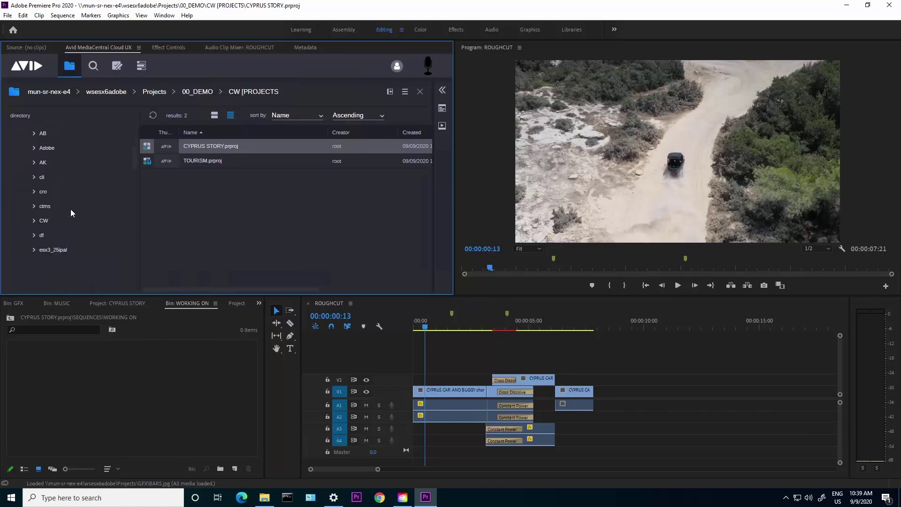
{"action": "left_click", "coordinate": [43, 221]}
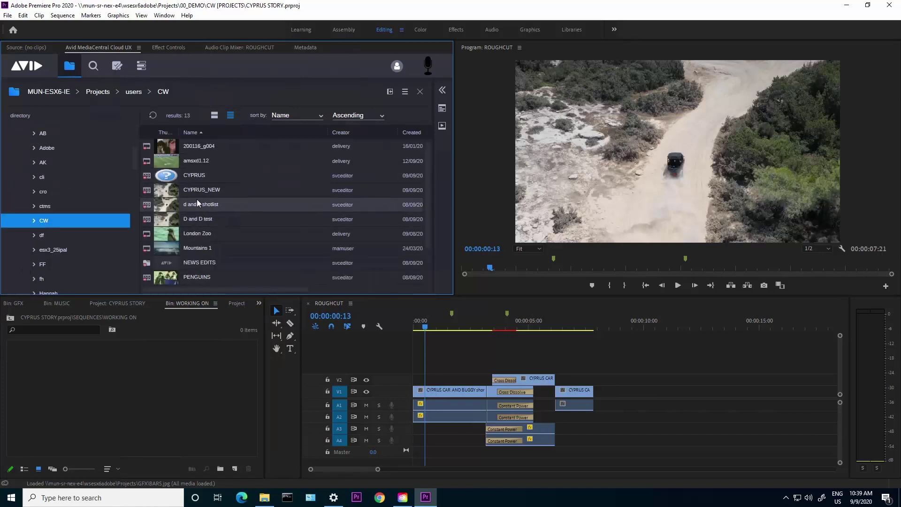
Import the CYPRUS_NEW sequence into Premiere, accepting the native Avid import.
{"action": "left_click", "coordinate": [165, 191]}
{"action": "right_click", "coordinate": [165, 191]}
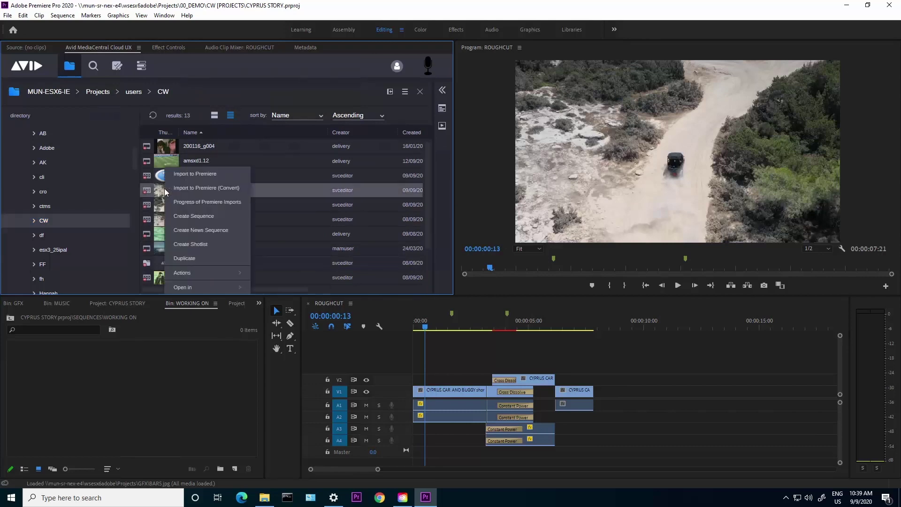
{"action": "left_click", "coordinate": [214, 174]}
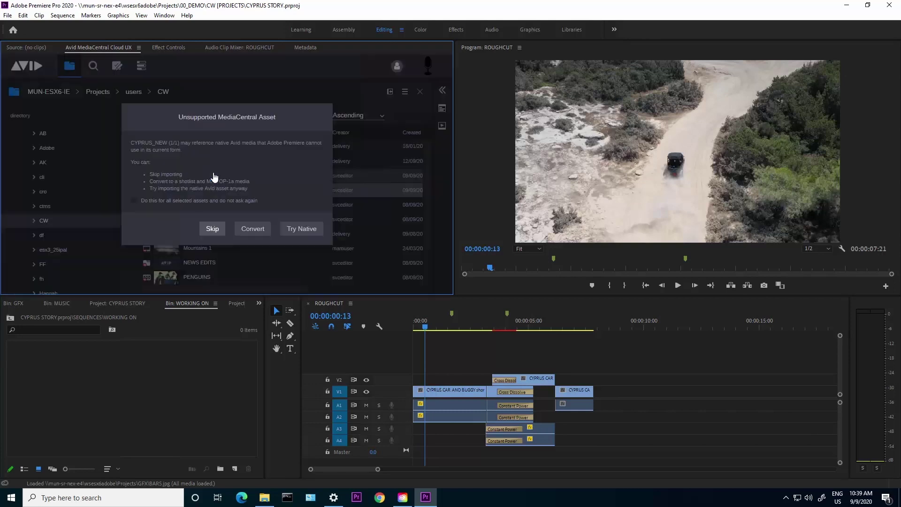
{"action": "left_click", "coordinate": [304, 229]}
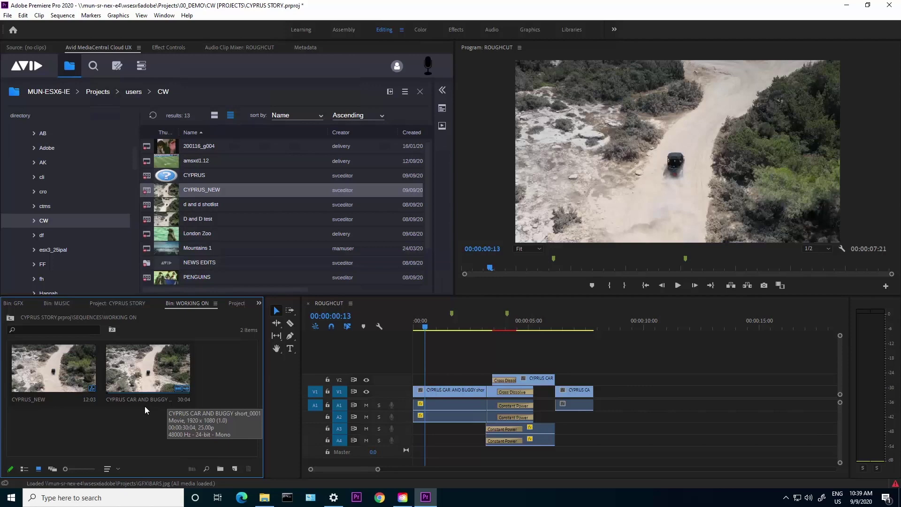
Open CYPRUS_NEW in the timeline, play it to 00:00:08:03, and load CYPRUS CAR AND BUGGY as source.
{"action": "double_click", "coordinate": [52, 383]}
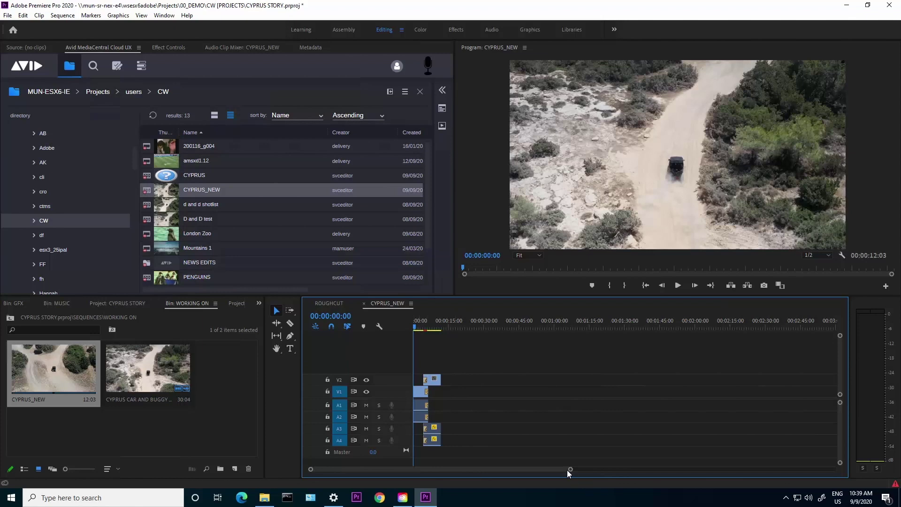
{"action": "left_click_drag", "start_coordinate": [571, 469], "coordinate": [483, 475]}
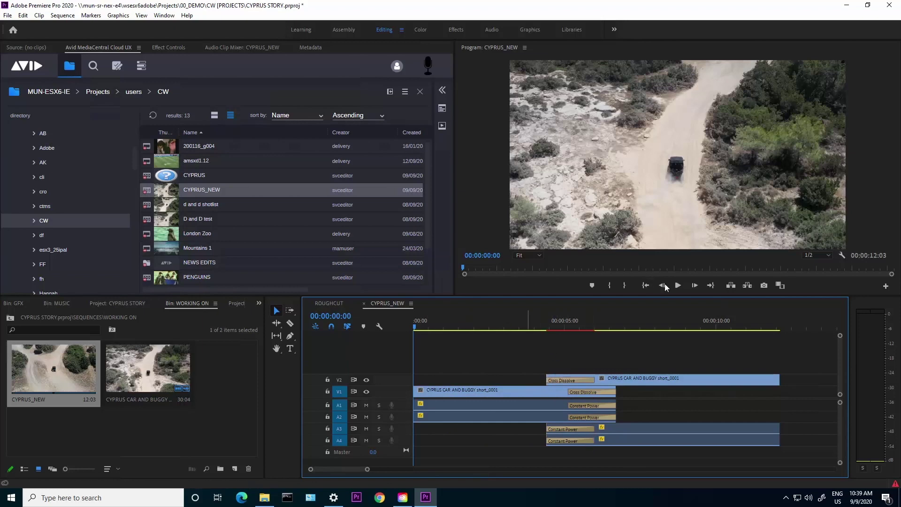
{"action": "left_click", "coordinate": [677, 286]}
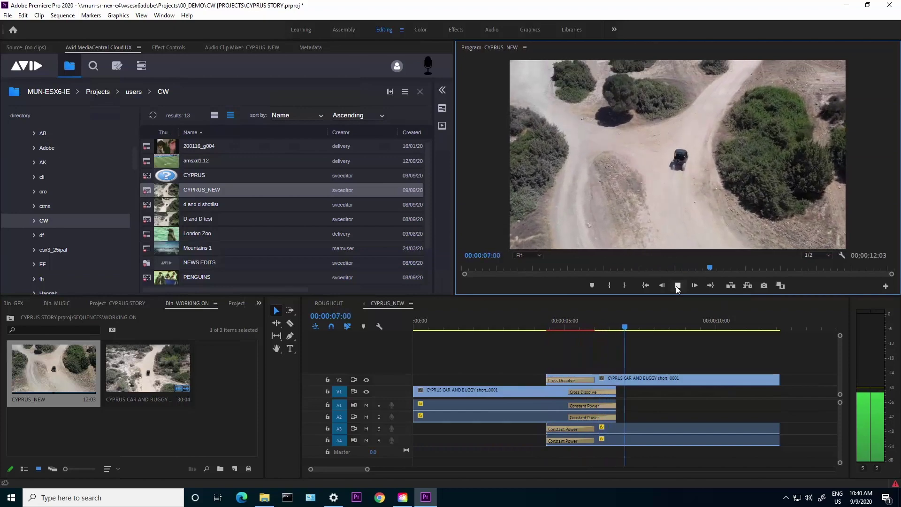
{"action": "left_click", "coordinate": [677, 287]}
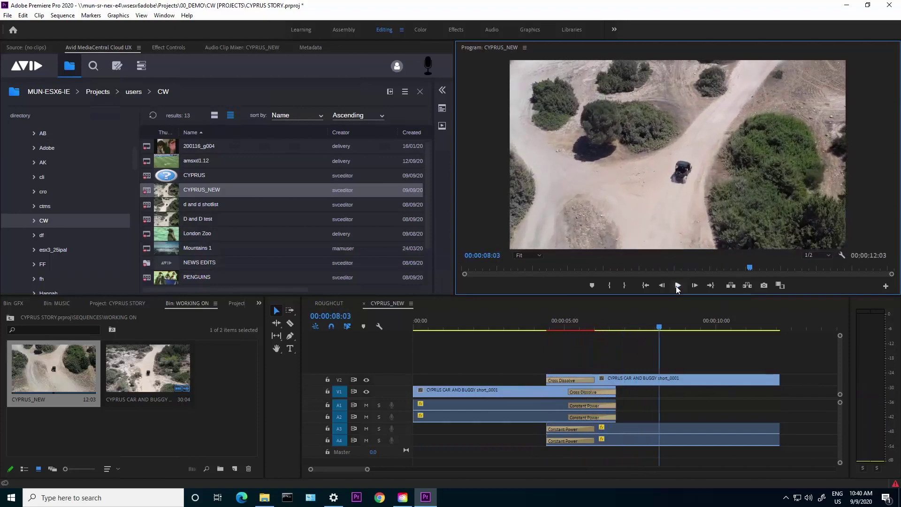
{"action": "left_click", "coordinate": [141, 381]}
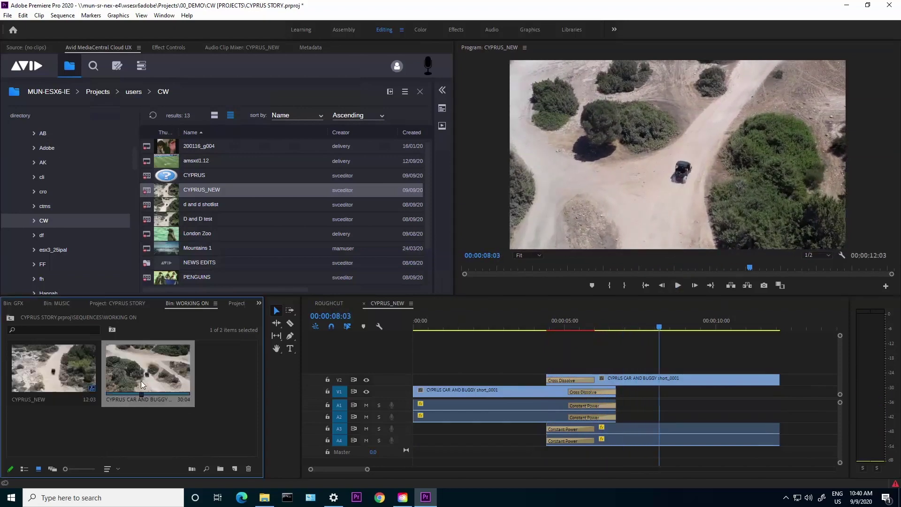
{"action": "double_click", "coordinate": [141, 381]}
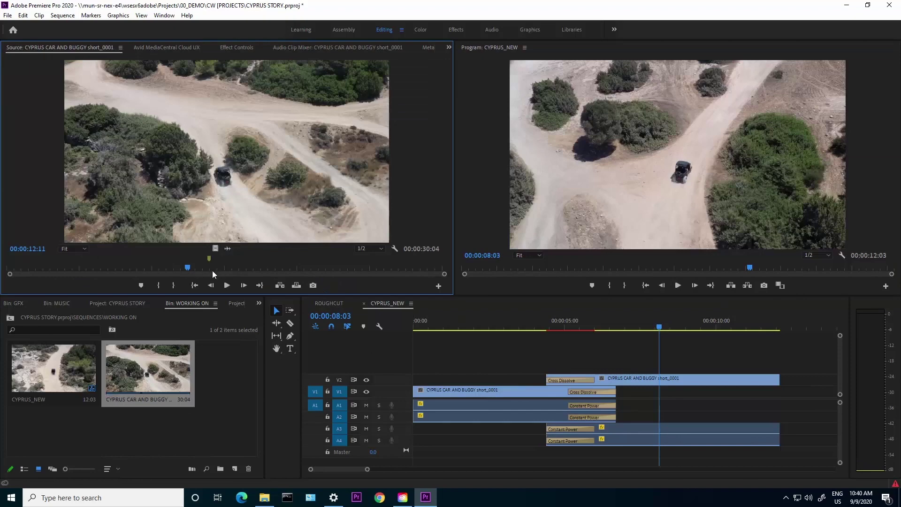
Mark CYPRUS CAR AND BUGGY from 00:00:17:15 to 00:00:19:04 and append it to CYPRUS_NEW's end.
{"action": "left_click_drag", "start_coordinate": [213, 266], "coordinate": [263, 266]}
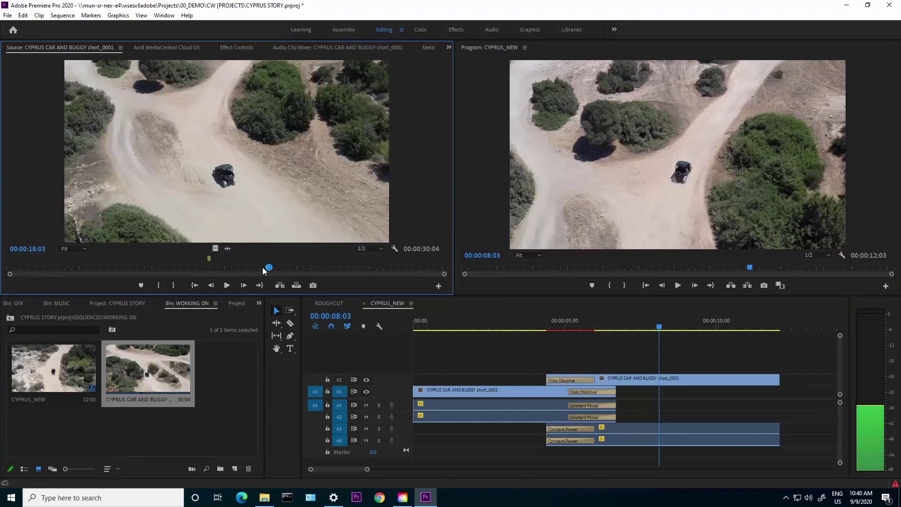
{"action": "left_click", "coordinate": [159, 287]}
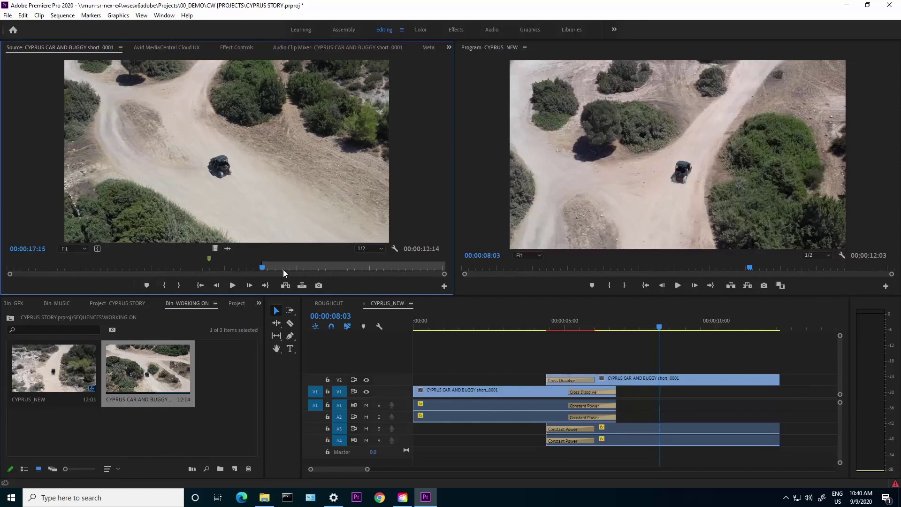
{"action": "left_click_drag", "start_coordinate": [264, 266], "coordinate": [285, 266]}
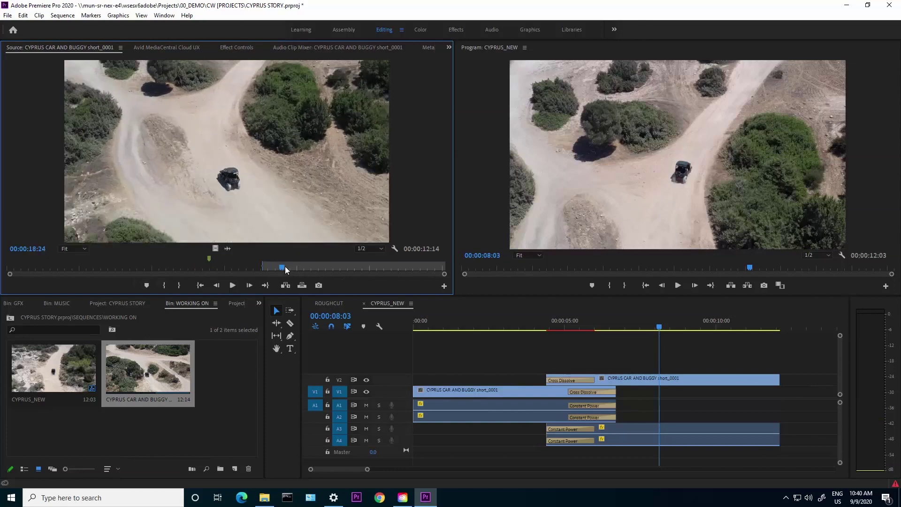
{"action": "left_click", "coordinate": [179, 285]}
{"action": "left_click_drag", "start_coordinate": [280, 177], "coordinate": [781, 410]}
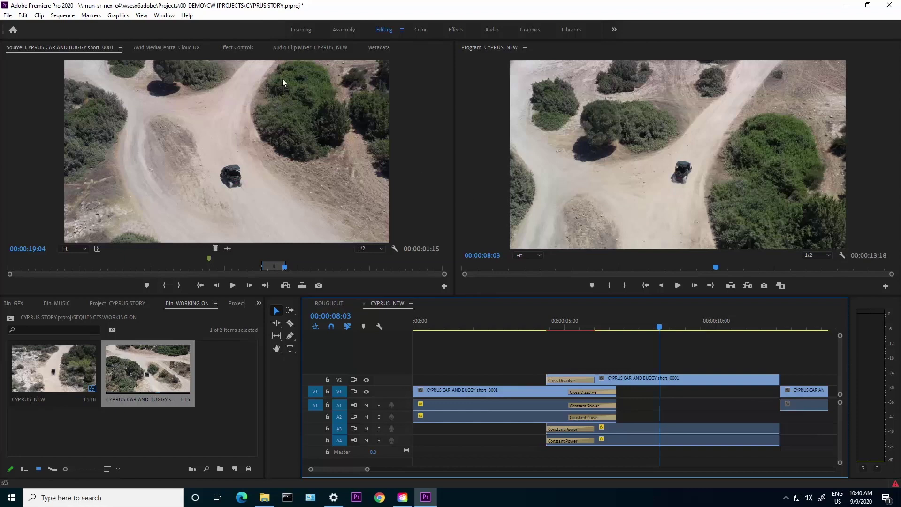
{"action": "left_click", "coordinate": [180, 47]}
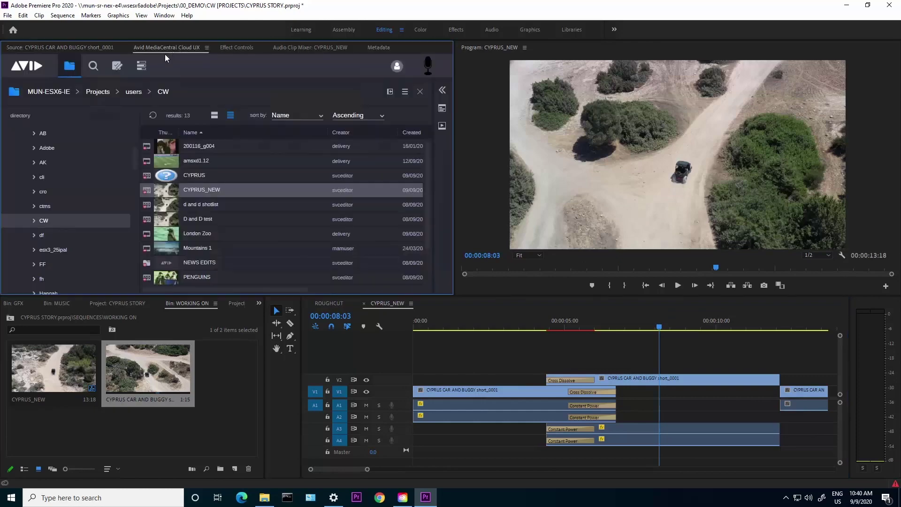
Choose Send to Playback from the MediaCentral panel menu for CYPRUS_NEW.
{"action": "left_click", "coordinate": [207, 48]}
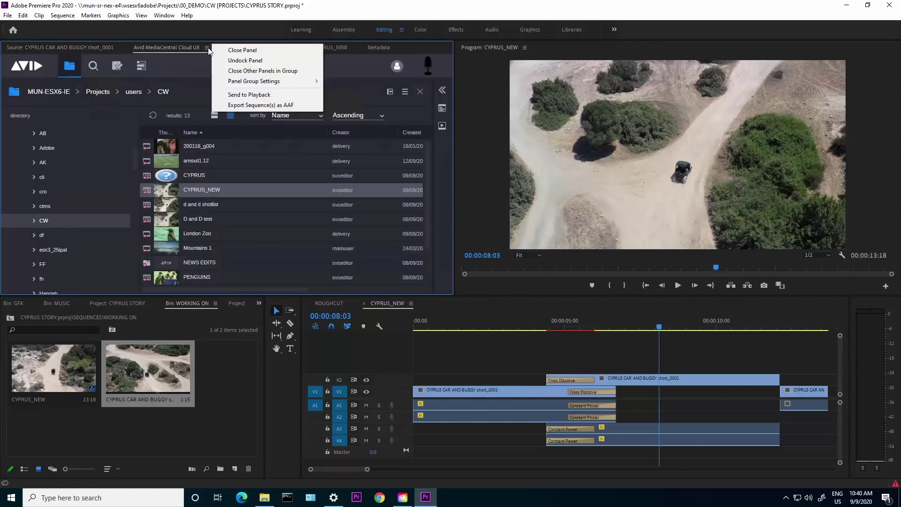
{"action": "left_click", "coordinate": [276, 96]}
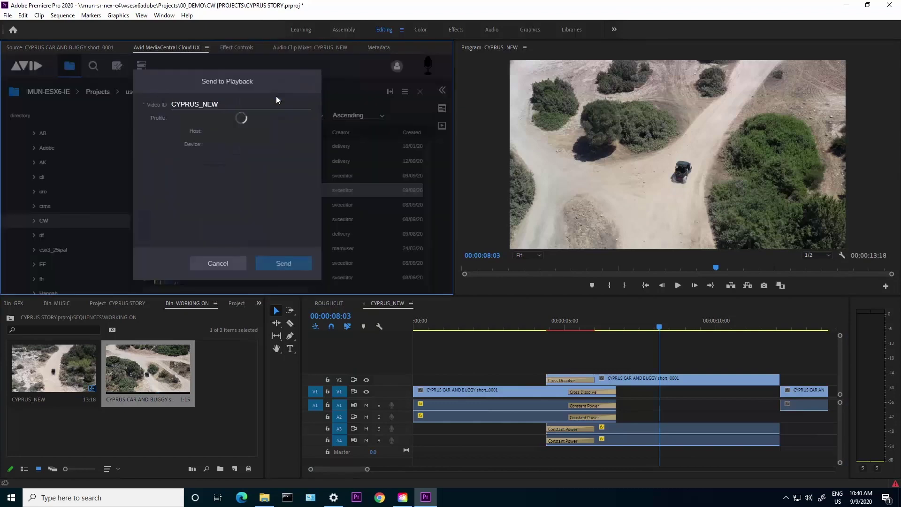